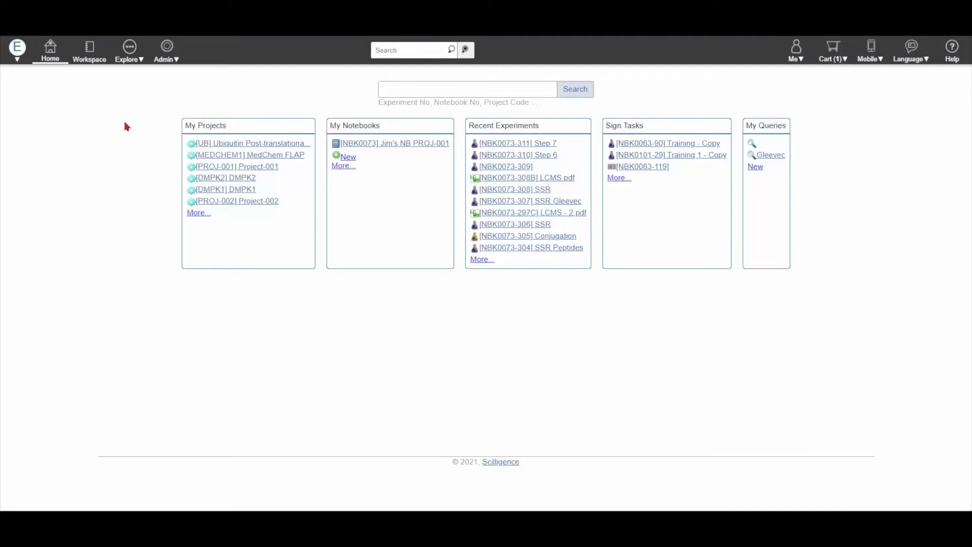
Open notebook NBK0073 in the workspace and look through its folders and experiment entries
click(91, 53)
drag(121, 187, 159, 184)
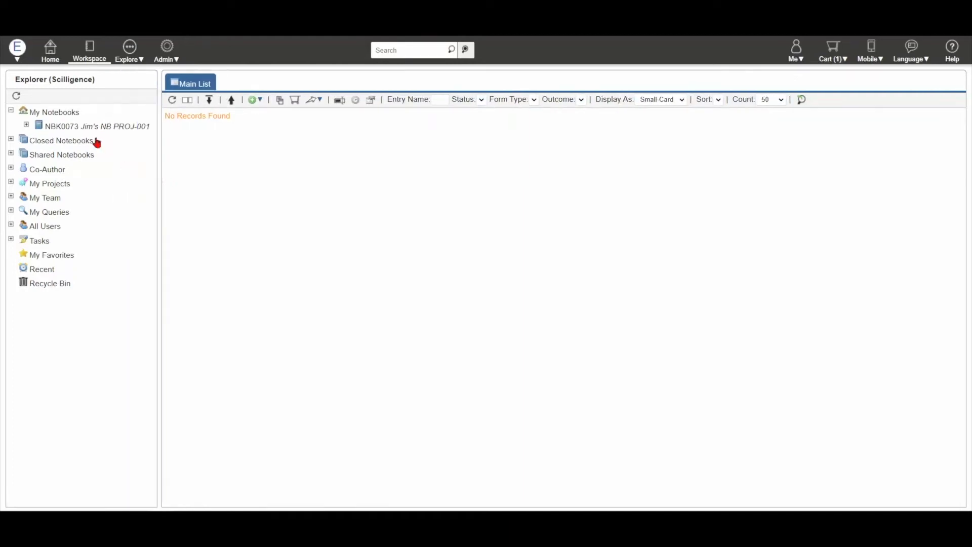
click(85, 128)
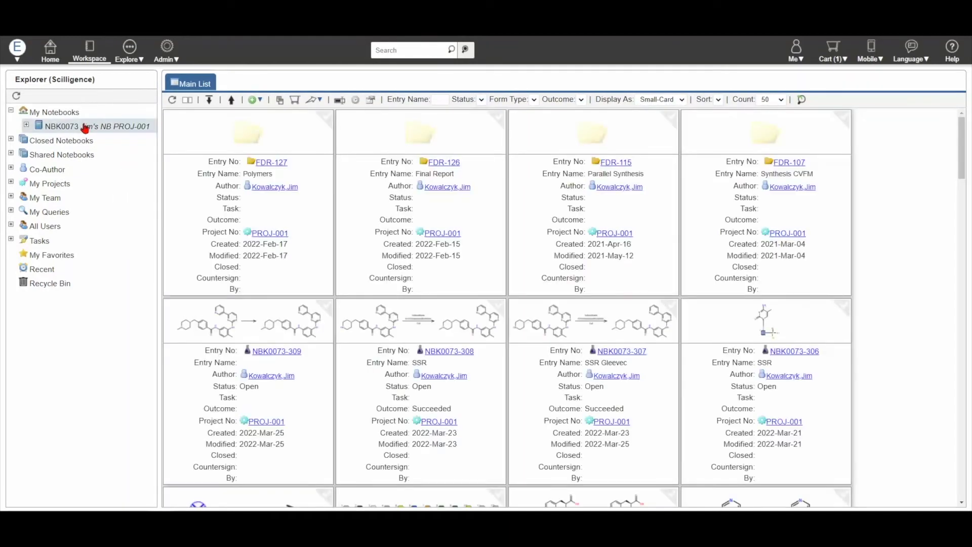
scroll(624, 242, down, 3)
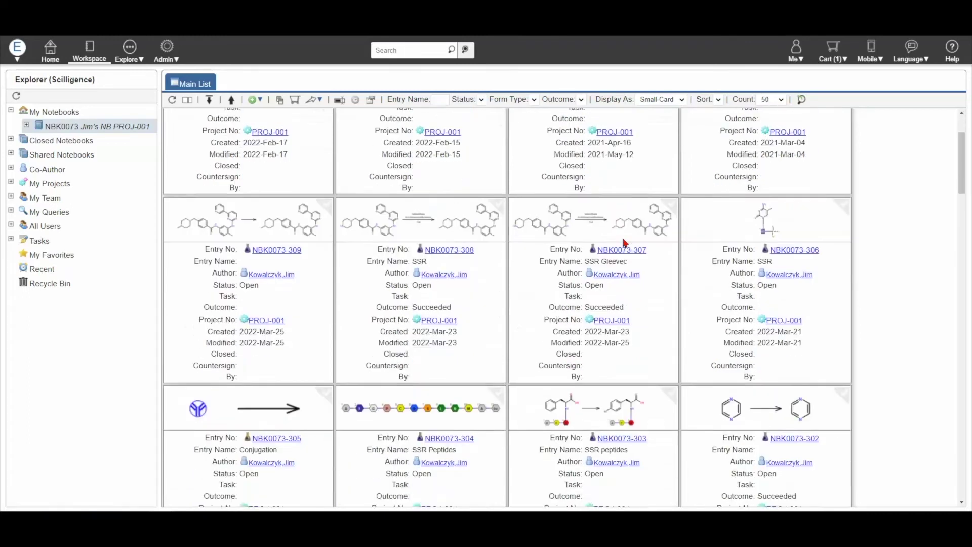
scroll(625, 242, down, 3)
scroll(630, 250, up, 6)
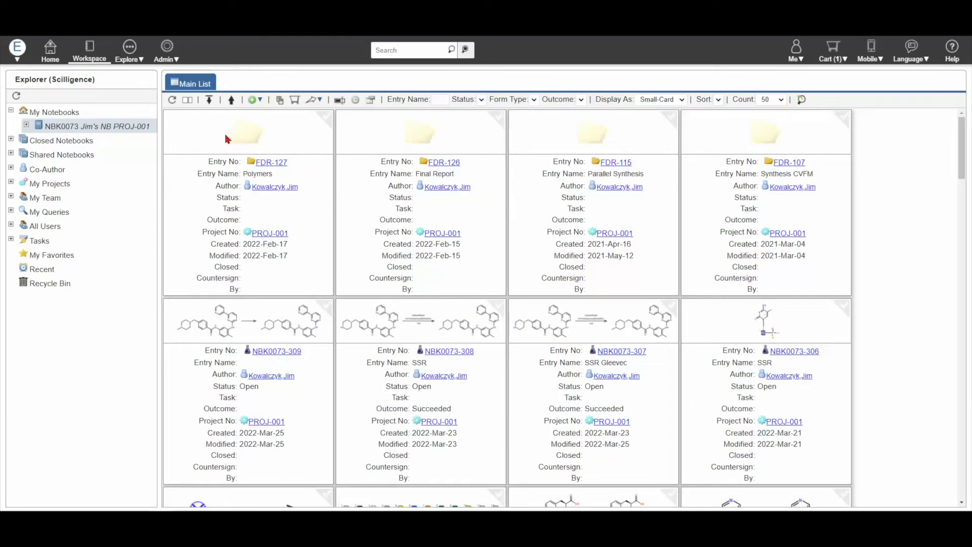
Go to the final reports list and create a new final report with a name beginning with "Test"
click(131, 54)
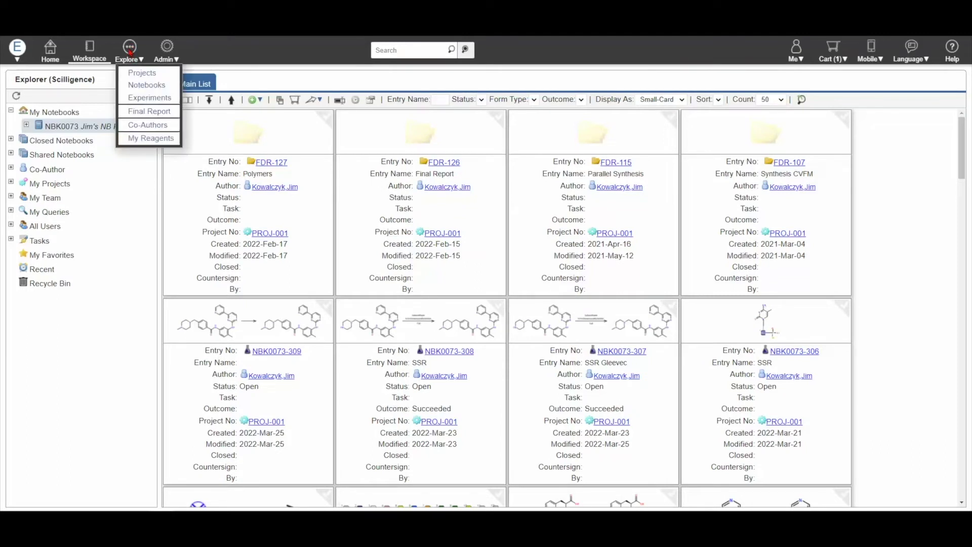
click(170, 113)
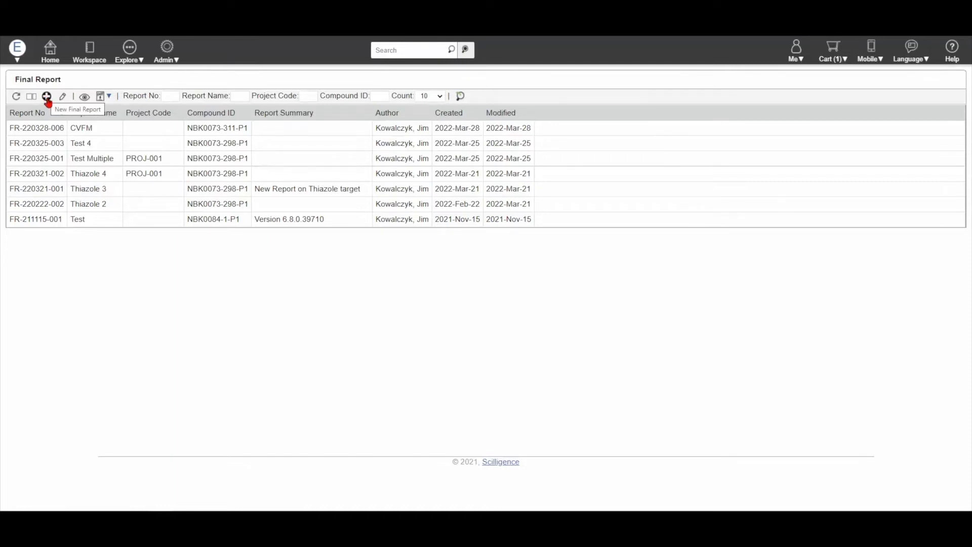
click(47, 99)
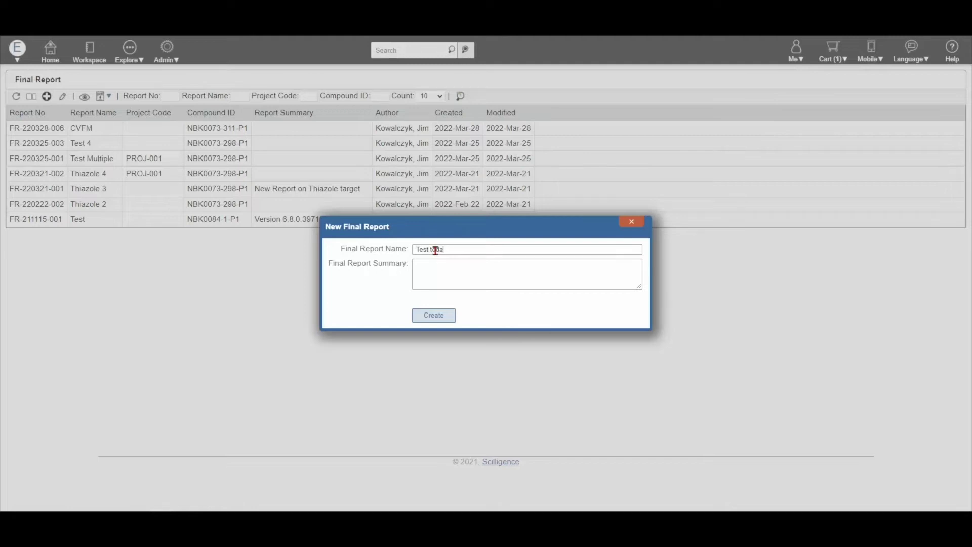
click(435, 316)
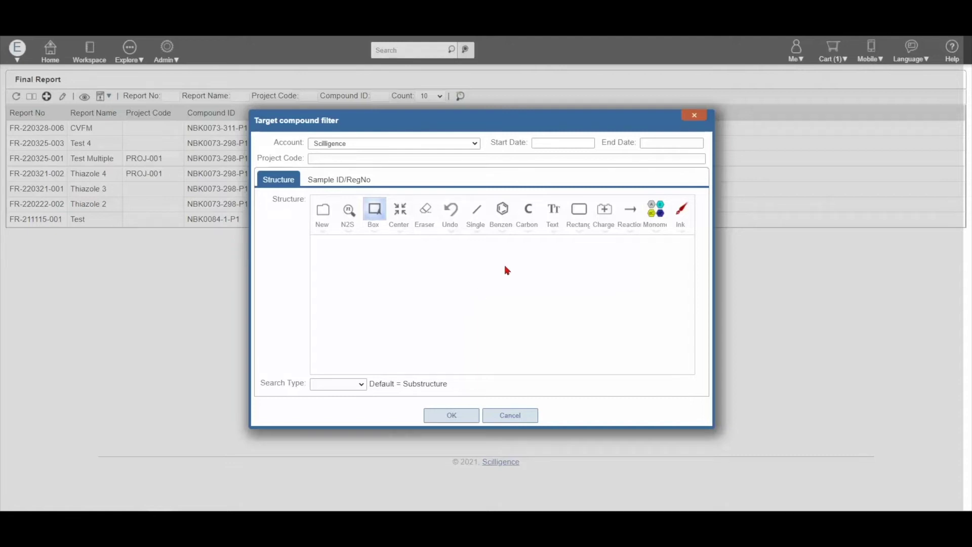
Draw a thiazole ring as the target structure: a five-membered ring with two double bonds, one sulfur and one nitrogen
click(506, 233)
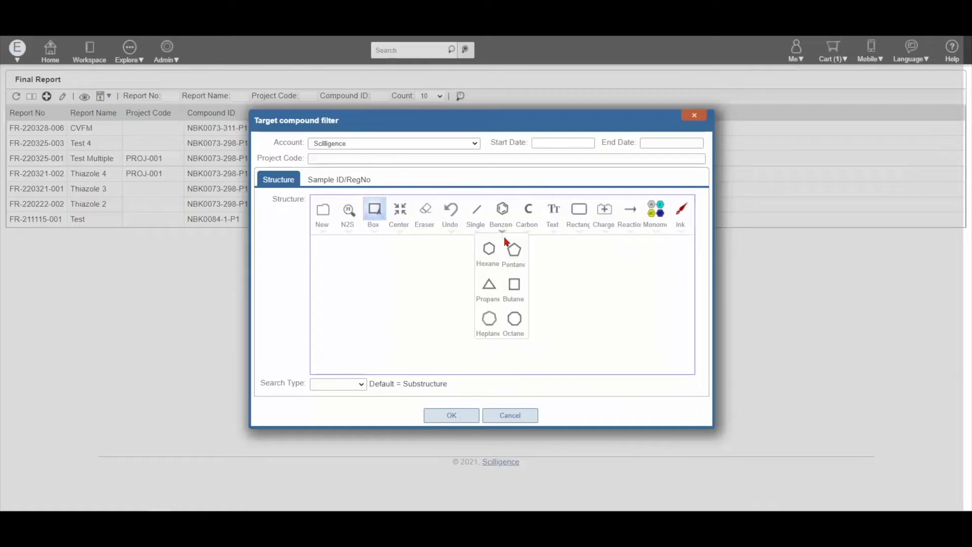
click(514, 250)
click(456, 310)
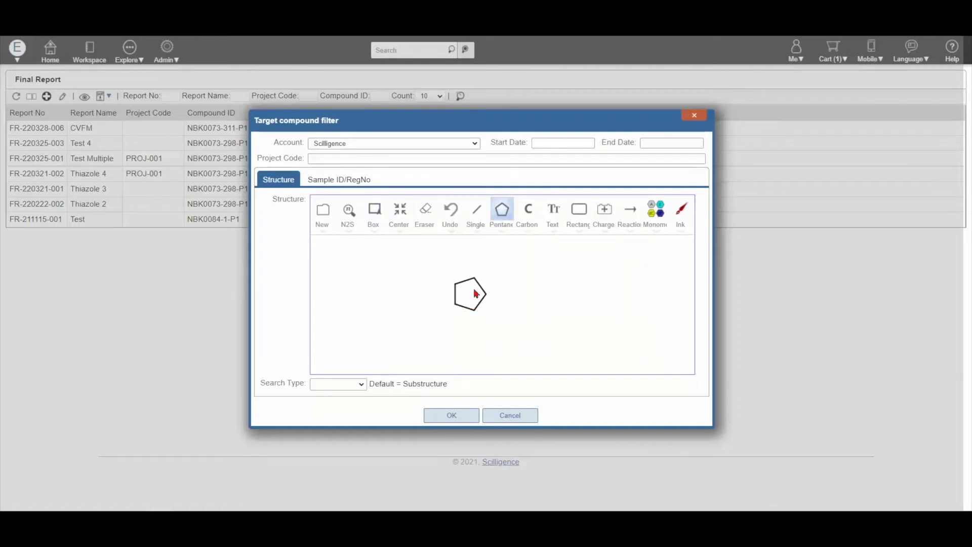
click(474, 217)
click(455, 295)
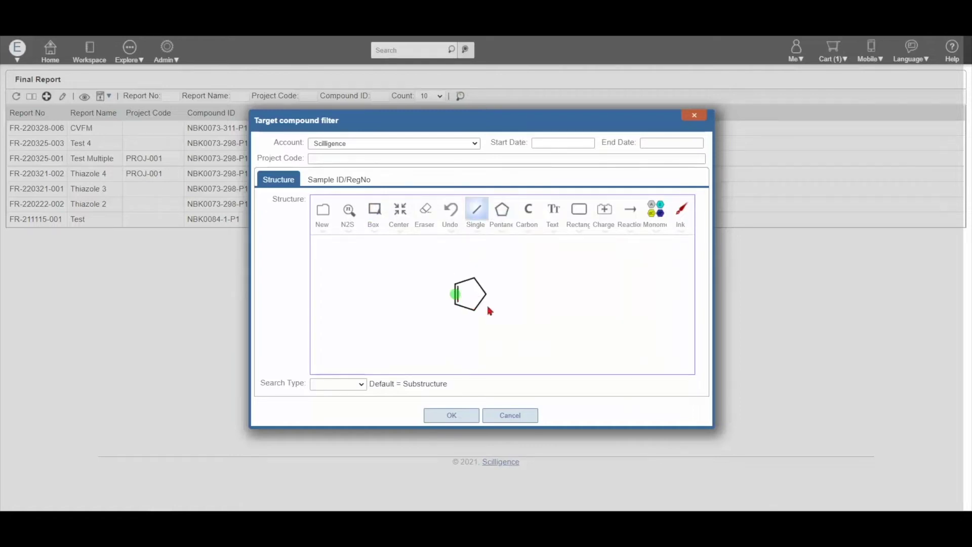
click(480, 294)
key(s)
key(n)
Check the sample ID filter option, set the structure search type to Substructure, and run the target compound search
click(352, 180)
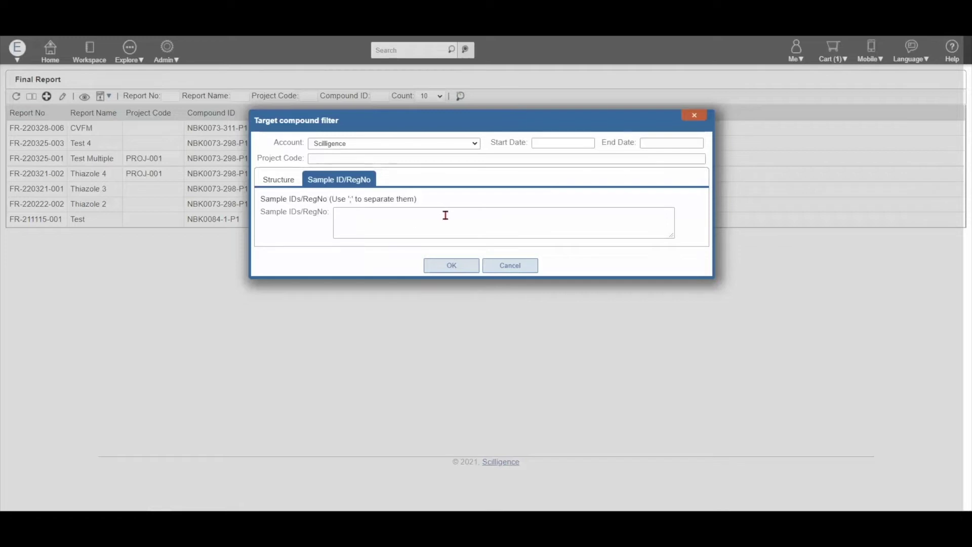
click(285, 180)
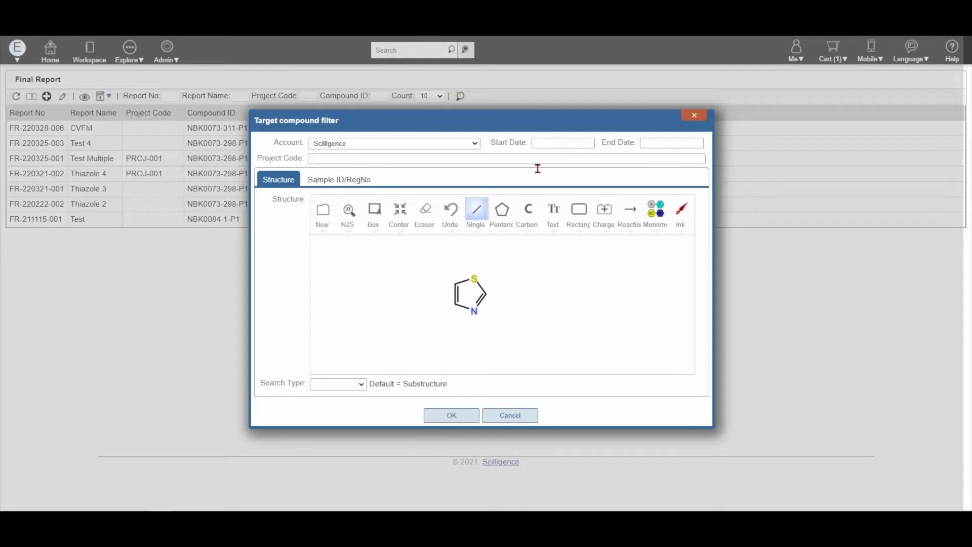
click(361, 386)
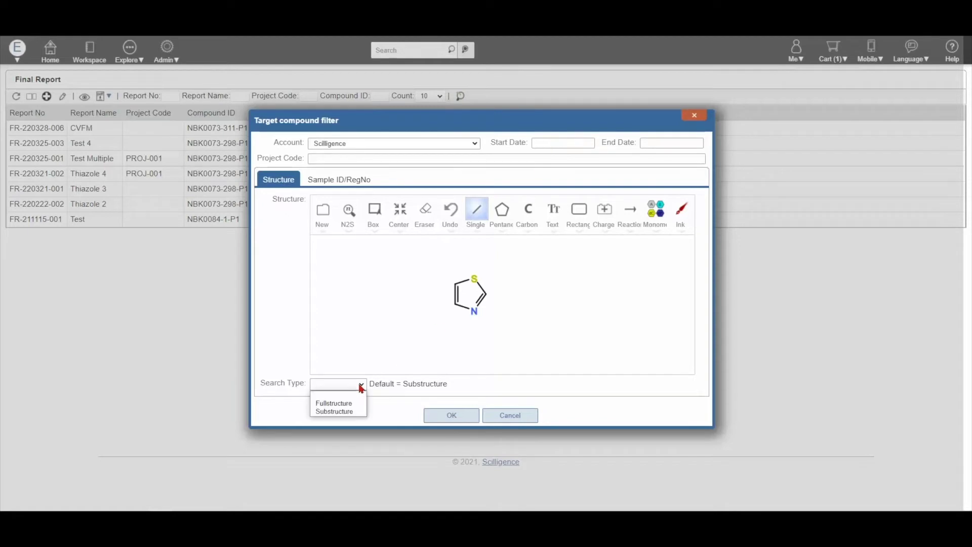
click(352, 412)
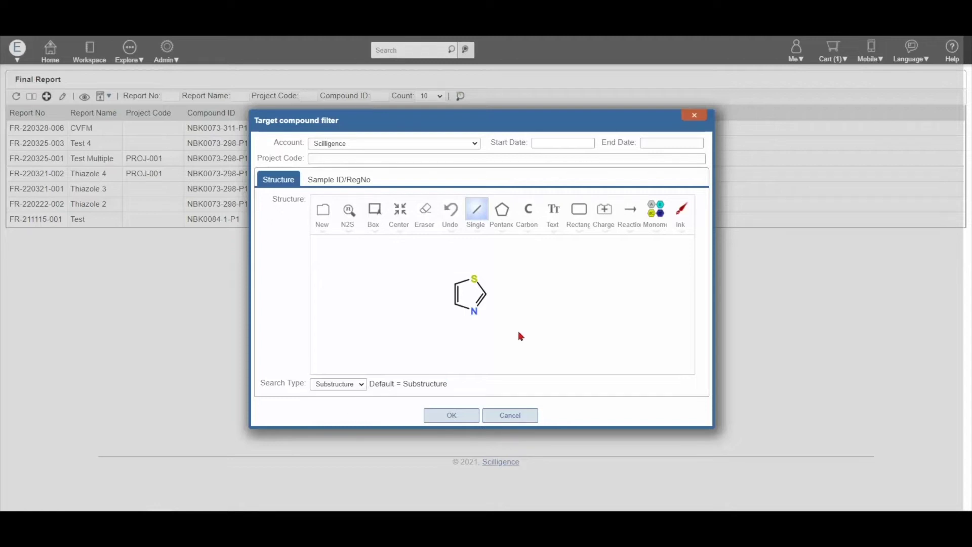
click(460, 417)
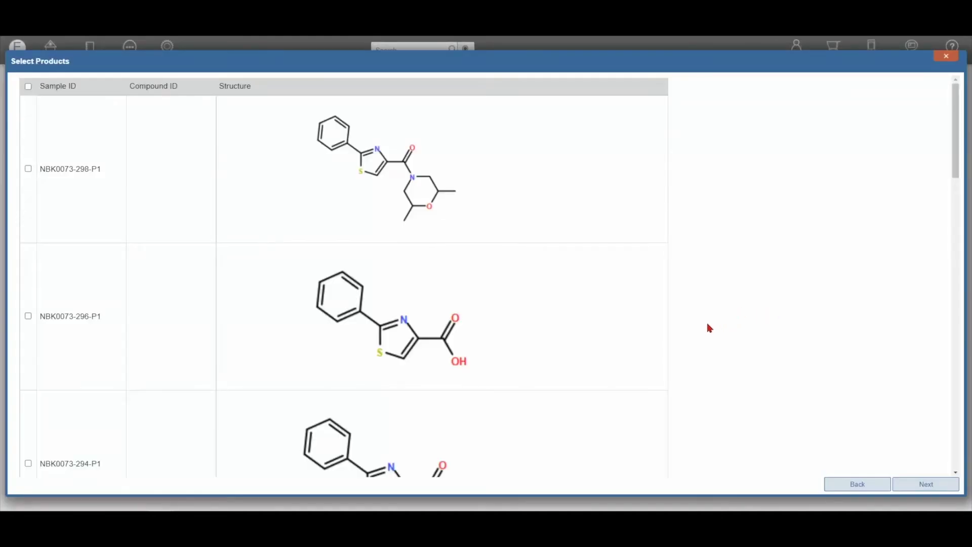
Select product NBK0073-298-P1 as the report's target compound and continue to its synthesis routes
scroll(712, 329, down, 10)
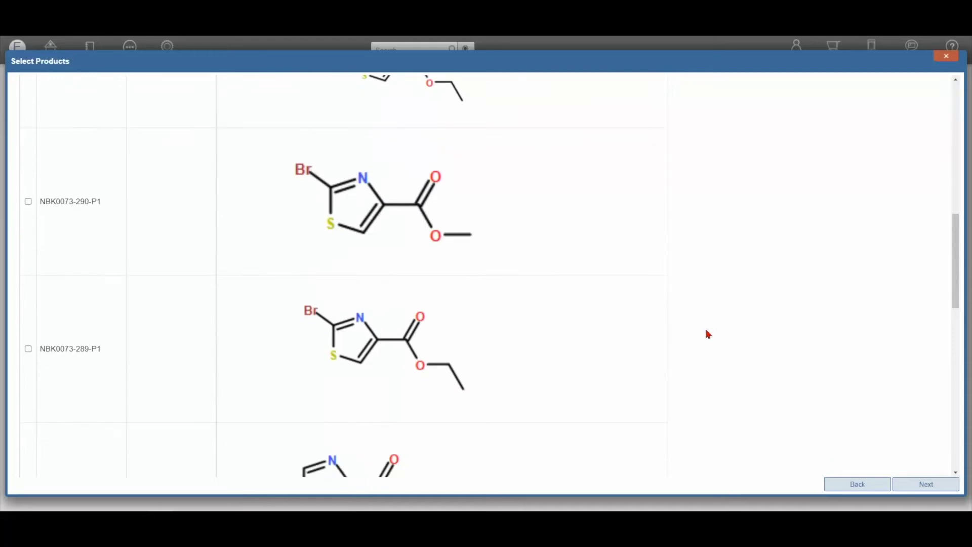
drag(956, 293, 923, 122)
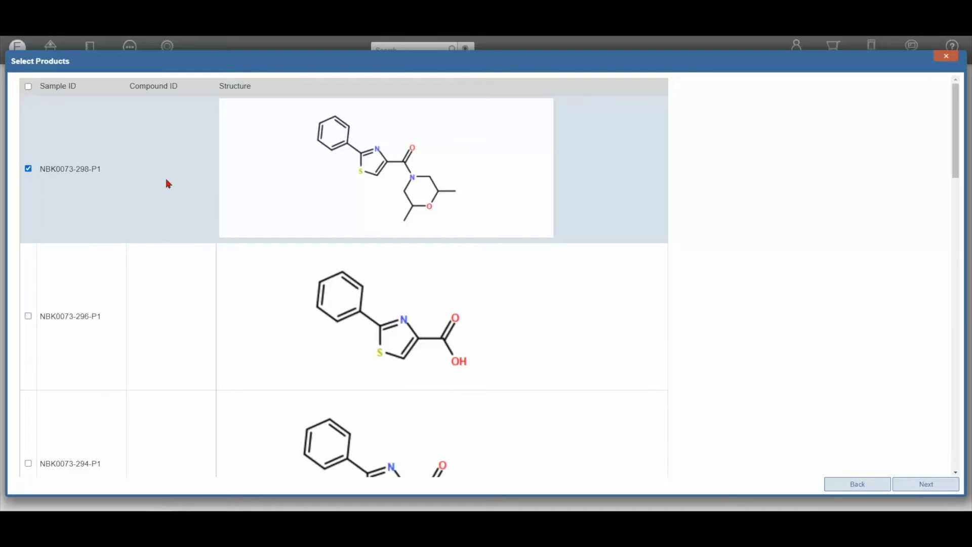
click(927, 486)
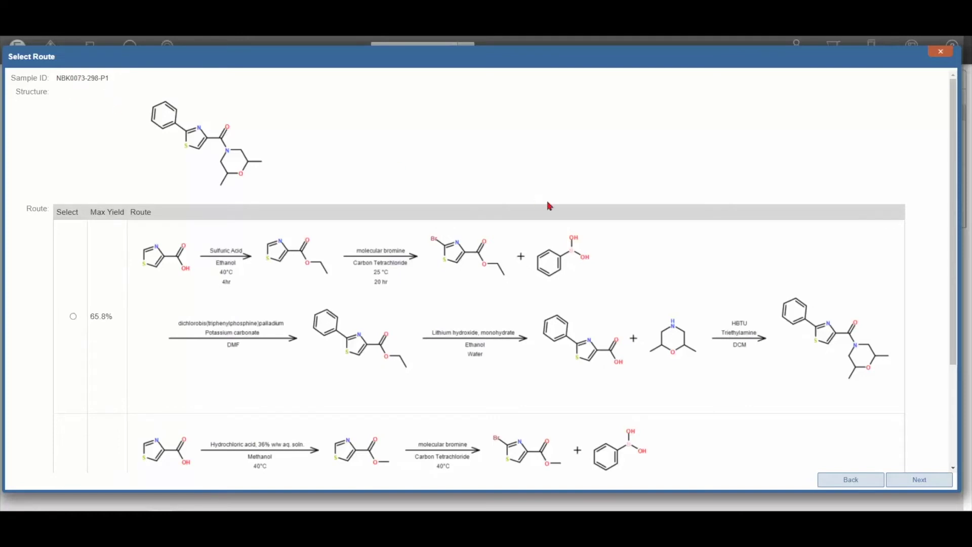
Compare the synthesis routes, choose the one with the 65.8% maximum yield, and continue to experiment selection
scroll(548, 208, down, 3)
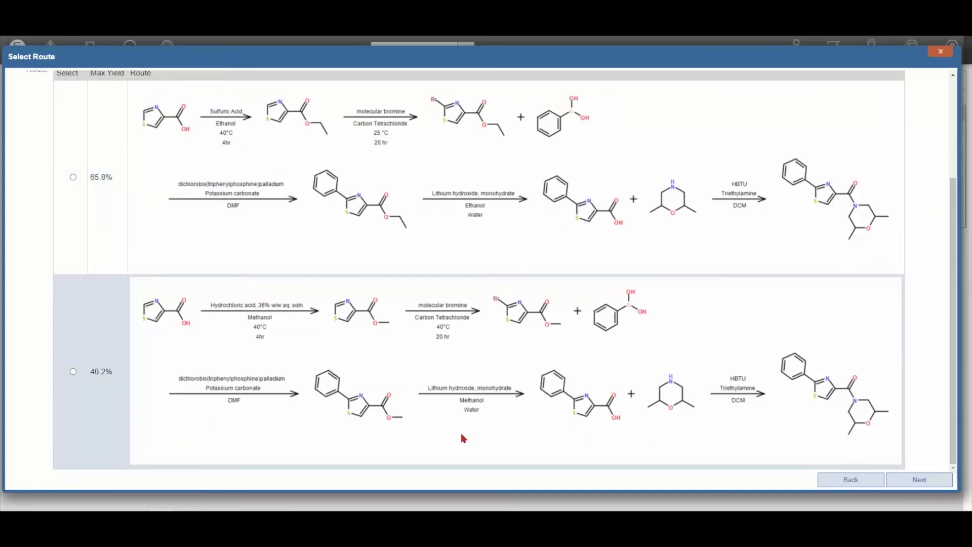
scroll(463, 437, up, 1)
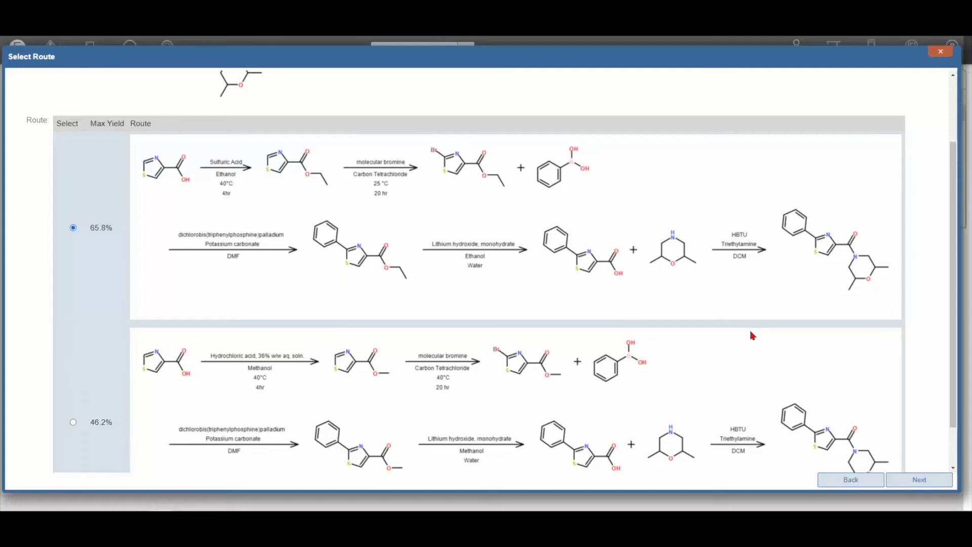
scroll(752, 335, down, 1)
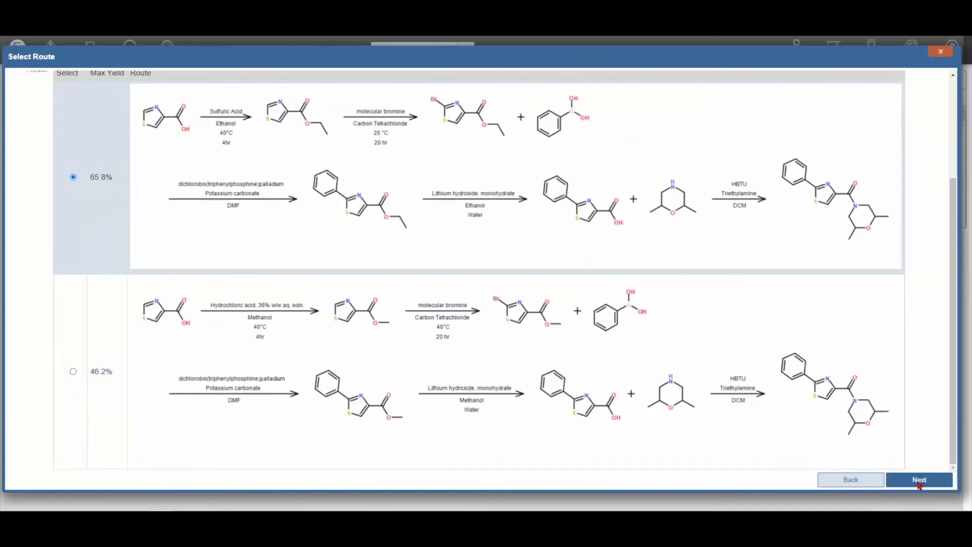
click(919, 480)
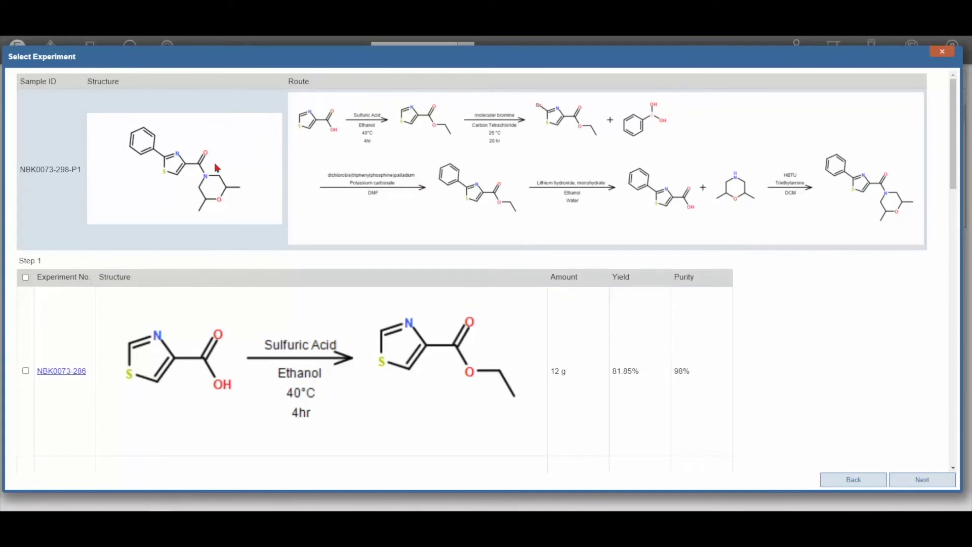
Select experiment NBK0073-284 for route step 1 and NBK0073-289 for route step 2
scroll(254, 342, down, 3)
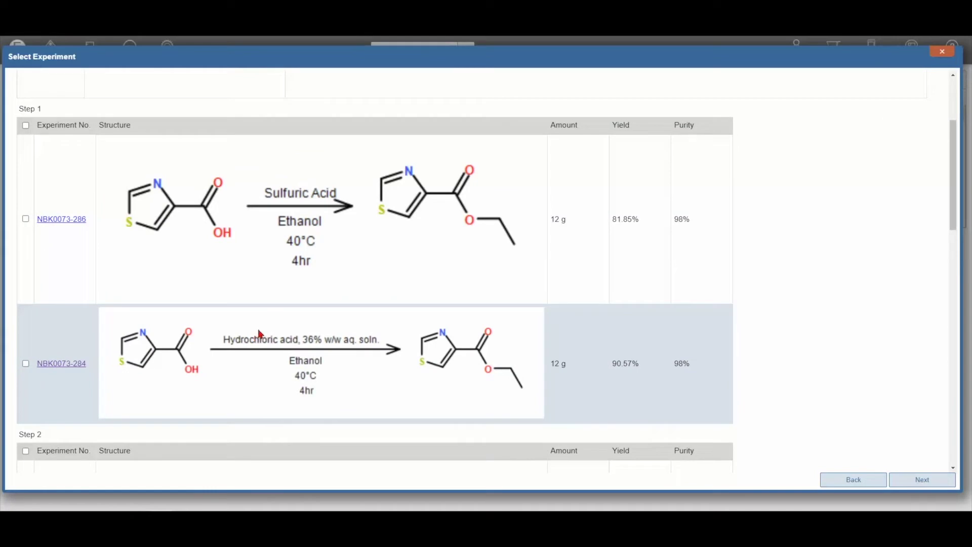
scroll(306, 288, up, 3)
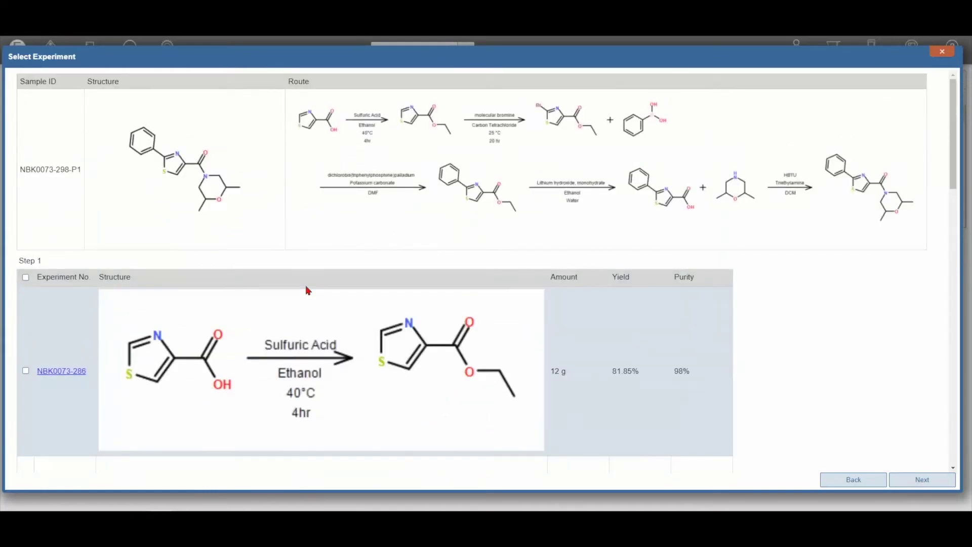
scroll(307, 284, down, 4)
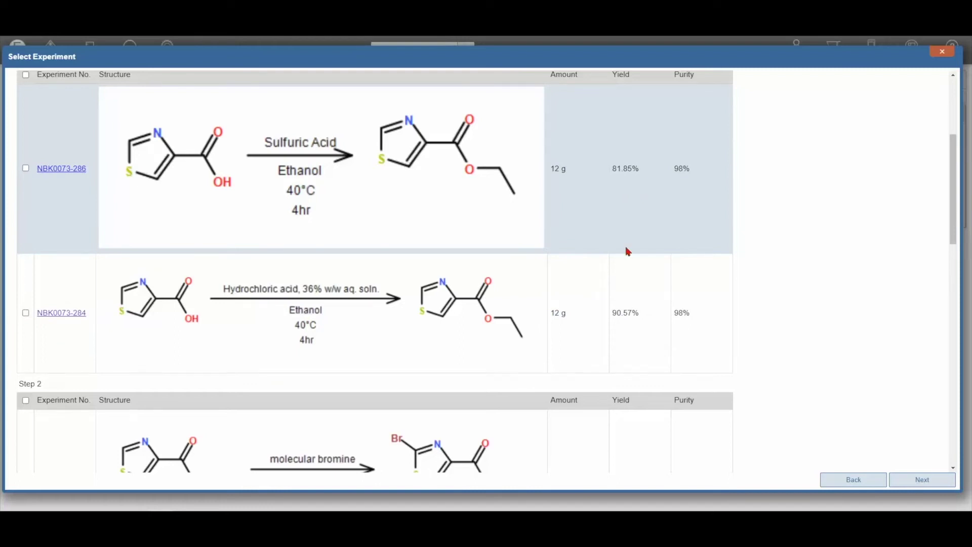
click(26, 313)
scroll(207, 337, down, 4)
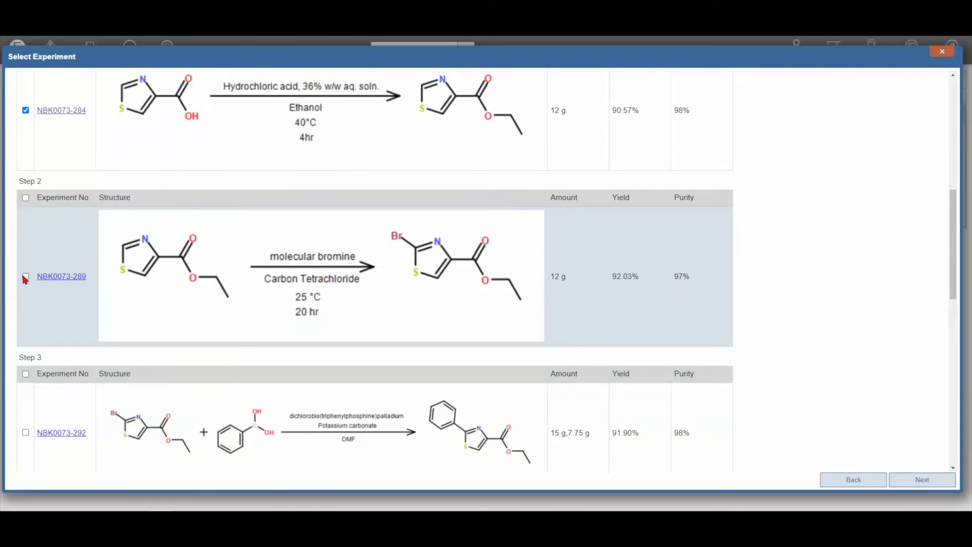
click(26, 277)
Select experiments NBK0073-292, NBK0073-295 and NBK0073-297 for route steps 3 to 5 and generate the report preview
scroll(115, 294, down, 5)
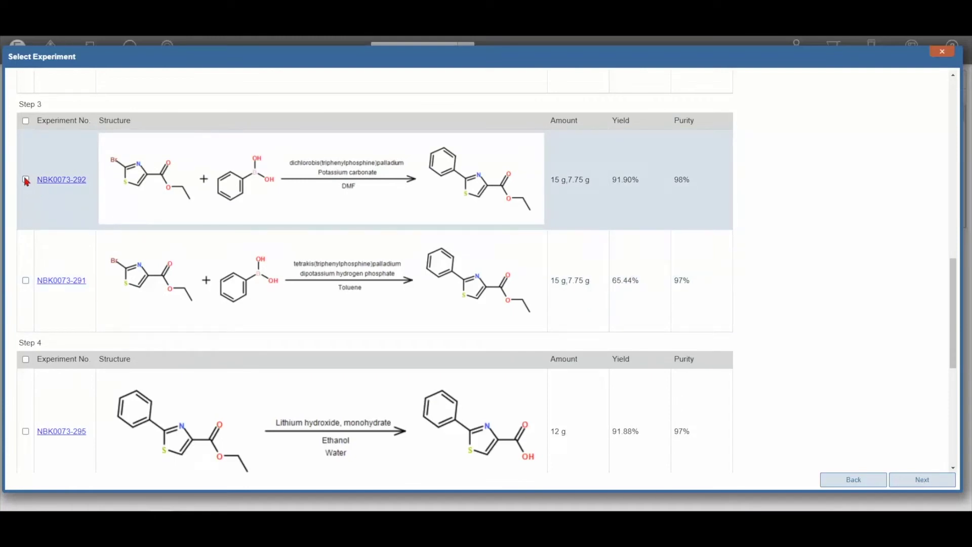
scroll(233, 268, down, 5)
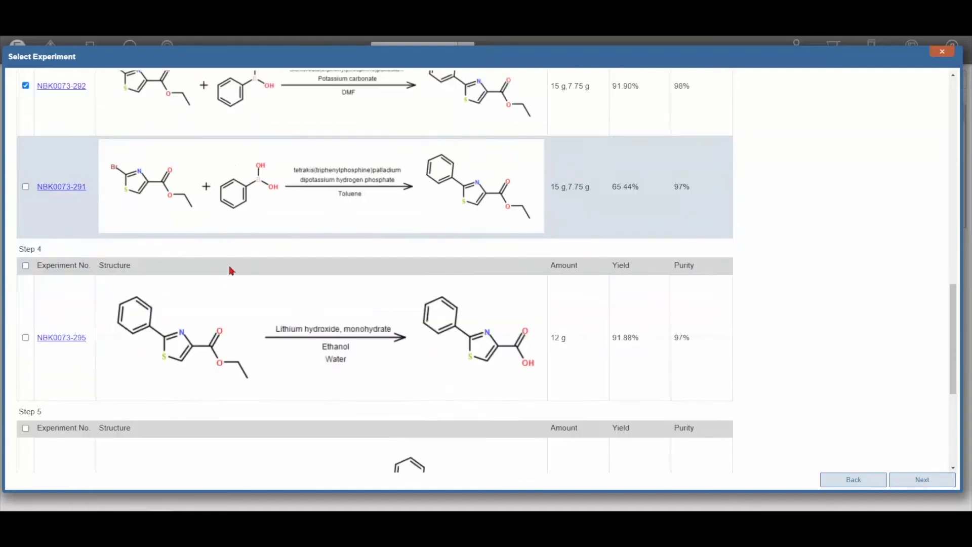
click(25, 178)
scroll(172, 238, down, 2)
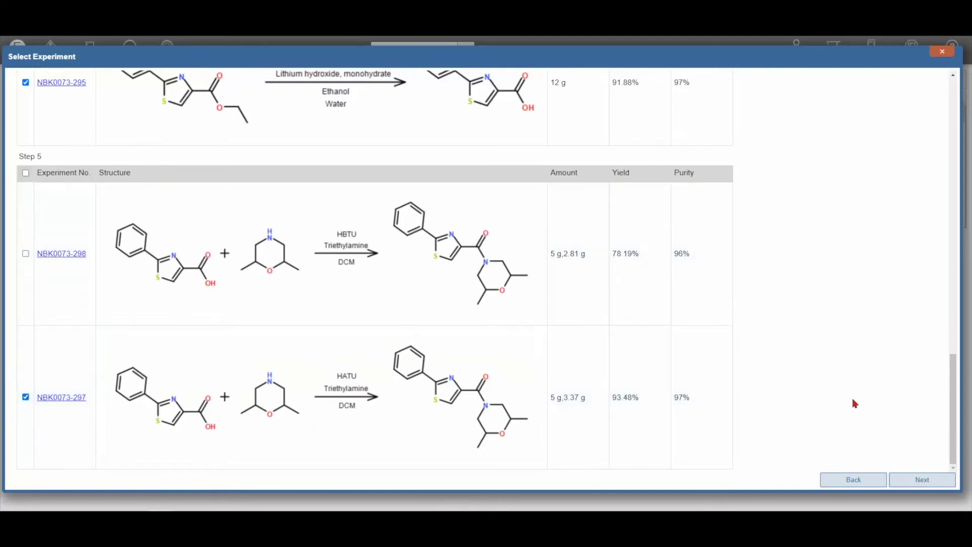
click(925, 482)
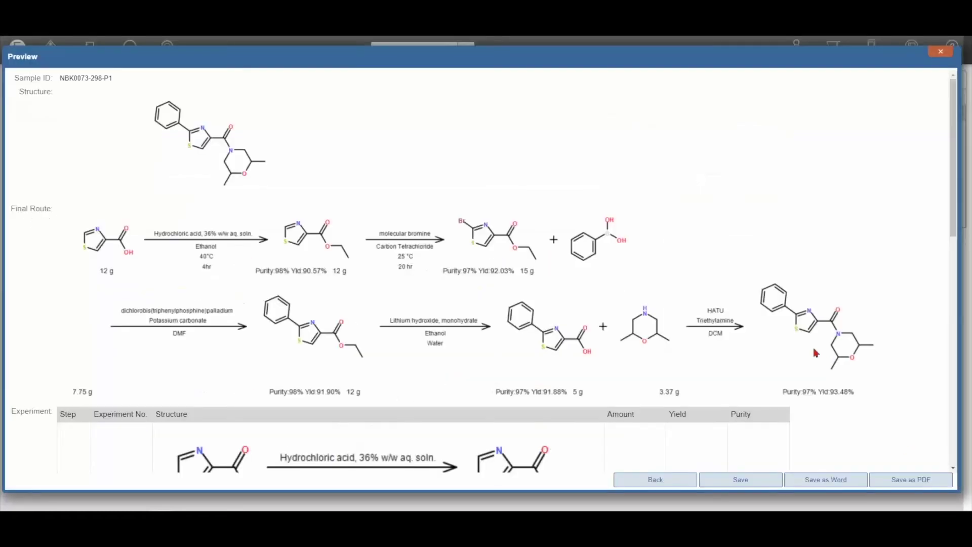
Review the previewed final route and the experiment table for steps 1 to 5, including amounts, yields and purities
scroll(697, 346, down, 3)
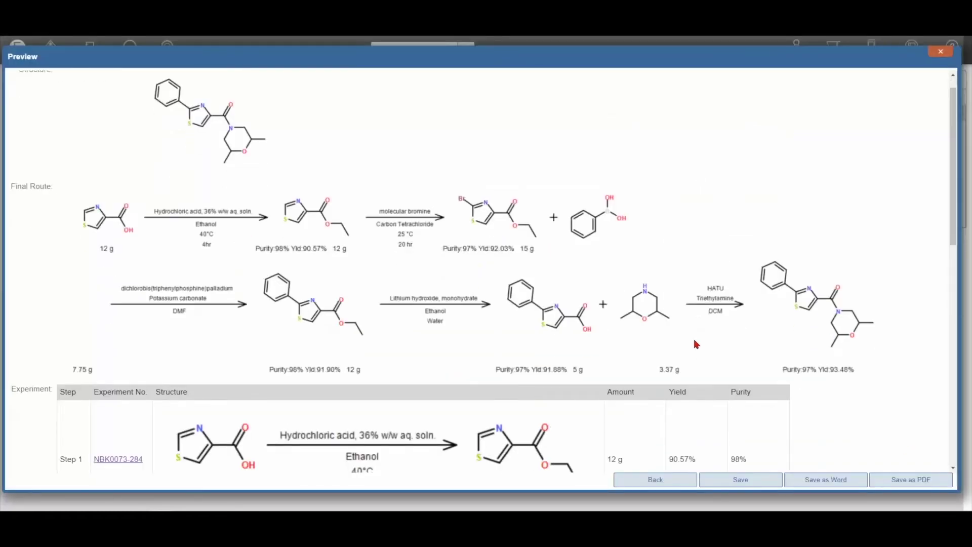
scroll(259, 152, up, 3)
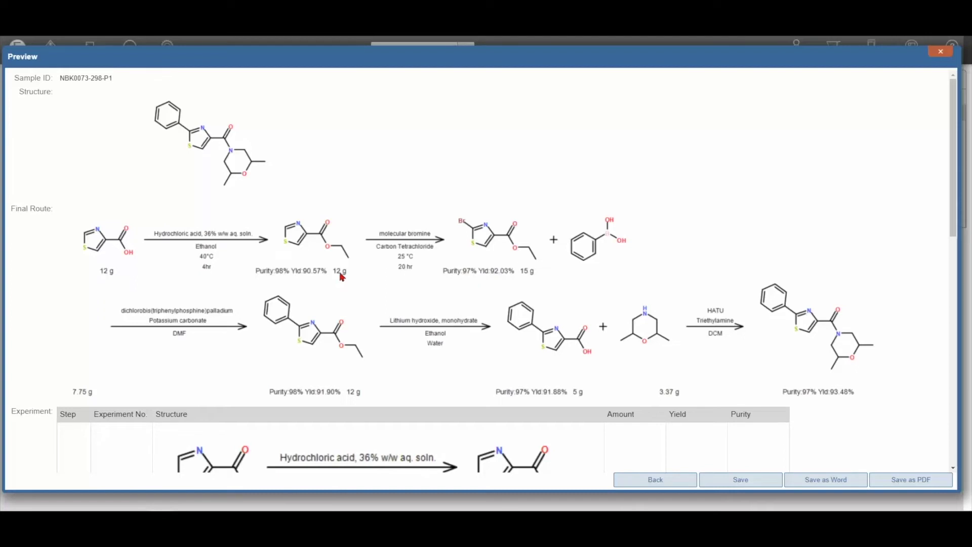
scroll(412, 302, down, 4)
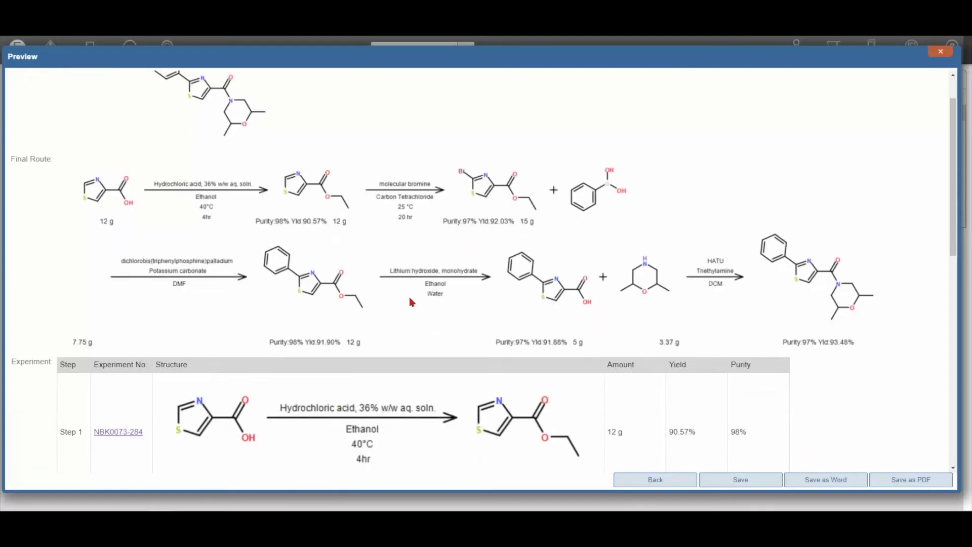
scroll(412, 302, down, 5)
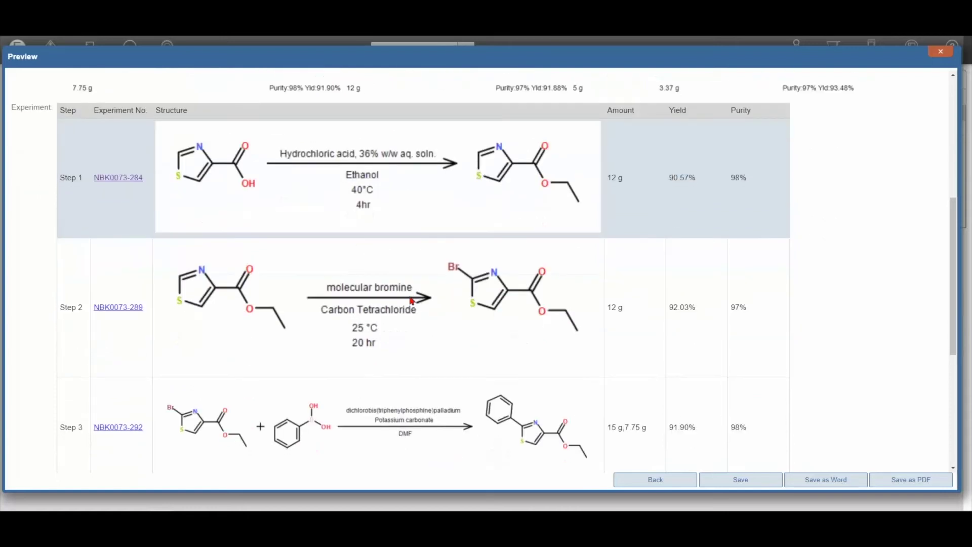
scroll(410, 302, down, 3)
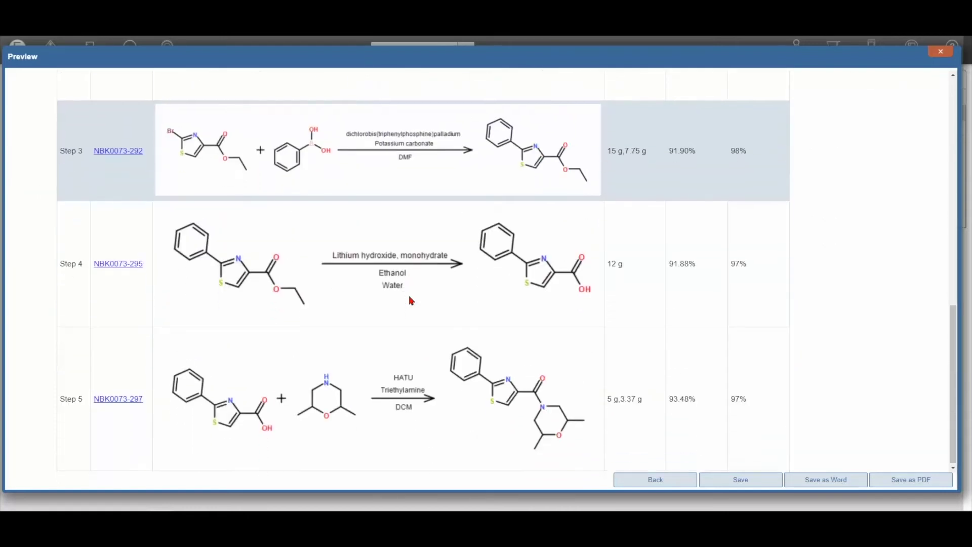